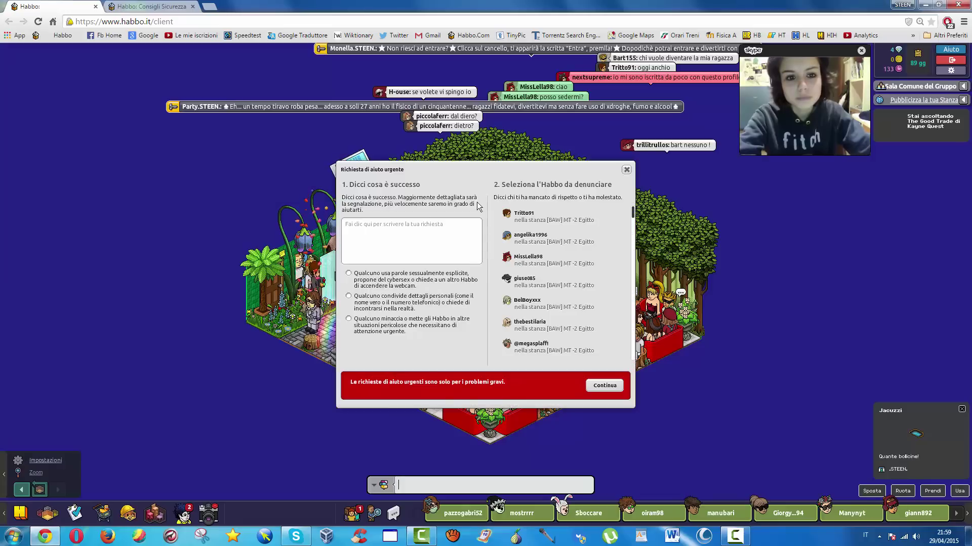
- Close the urgent help request form and move the avatar to another spot in the lower pool
left_click(625, 170)
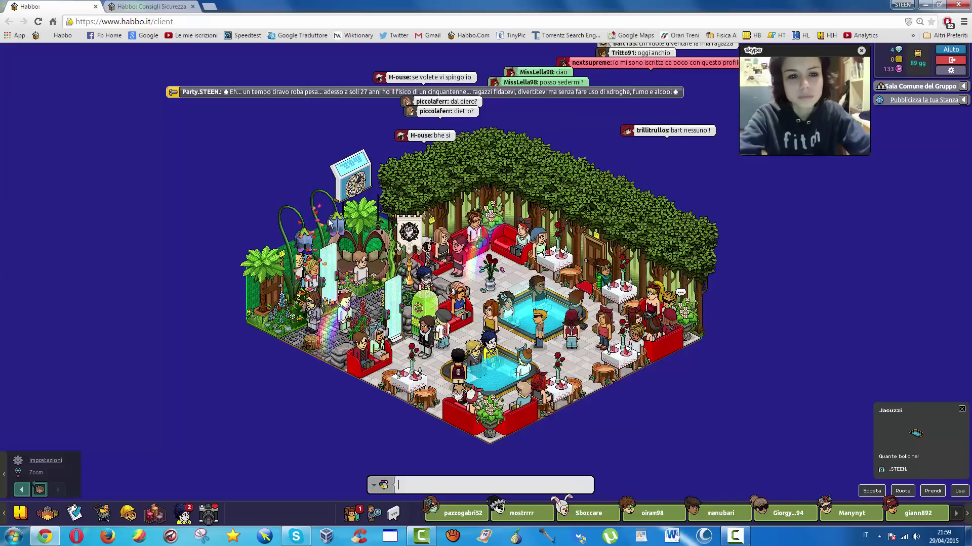
left_click(304, 198)
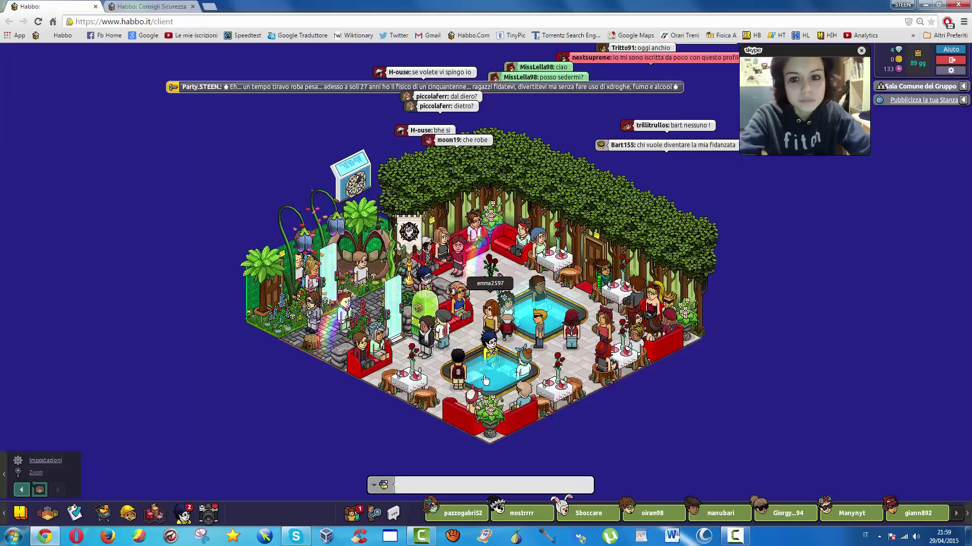
left_click(474, 377)
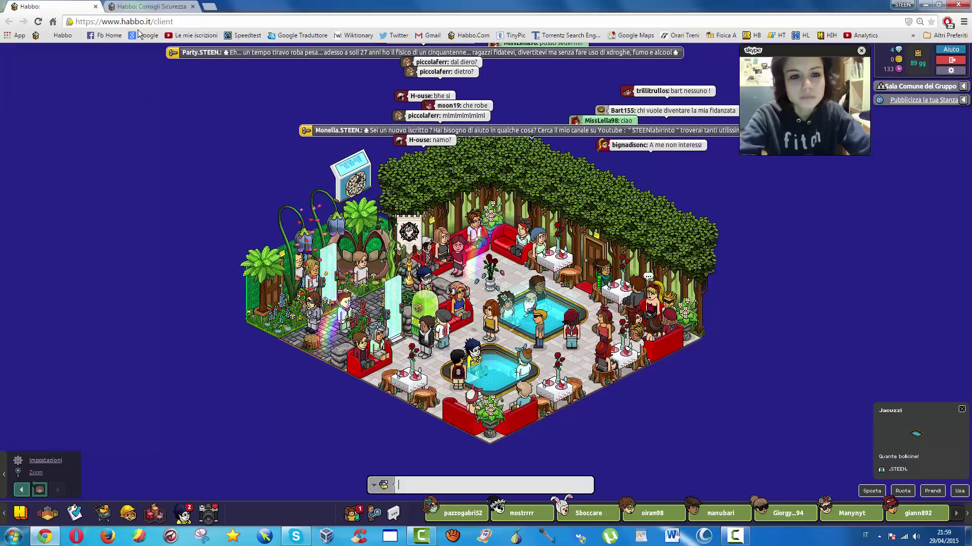
- Open Guida per i Genitori from the Habbo safety tips page and move the Skype video window clear of the article
left_click(150, 6)
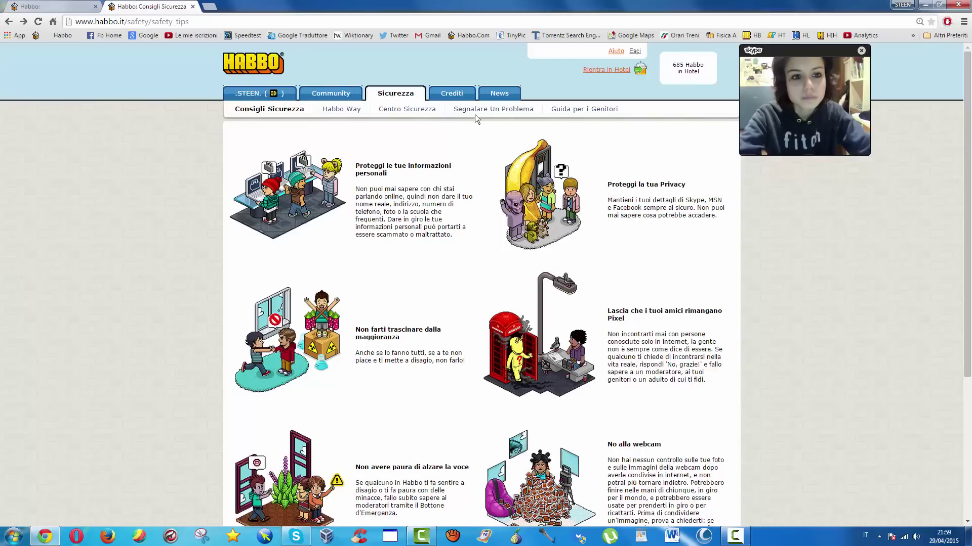
left_click(562, 110)
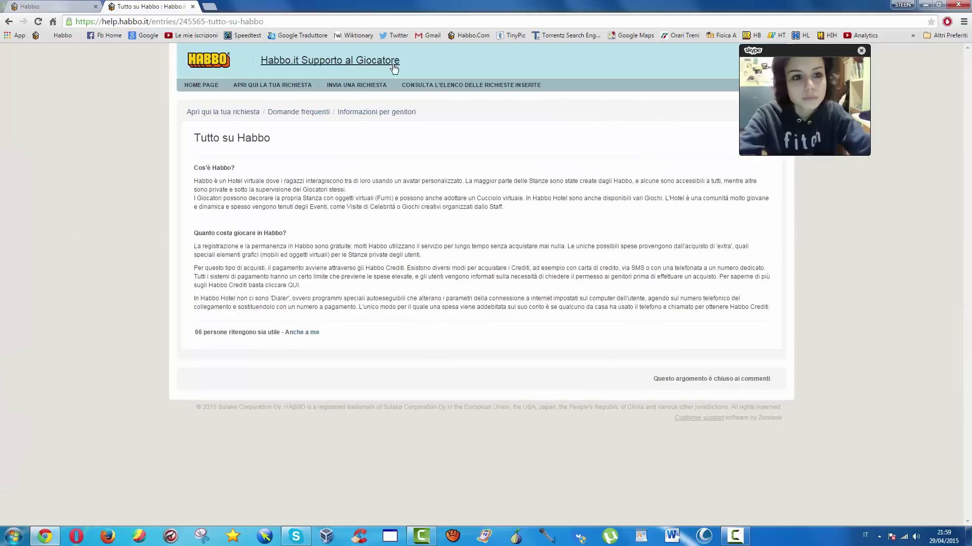
left_click_drag(789, 106, 849, 135)
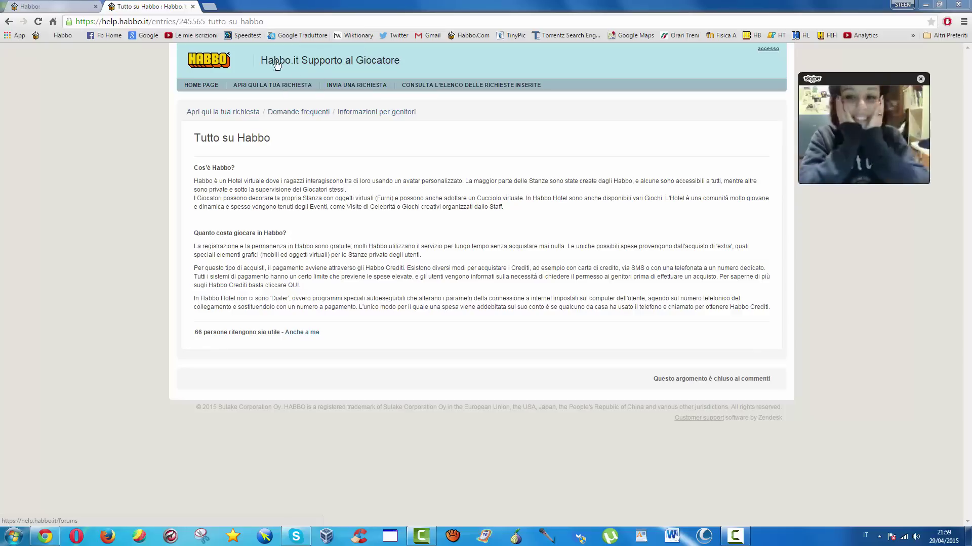
- Search Google for "habbo help tool" in a new tab and open the Habbo.it Supporto al Giocatore result
left_click(209, 6)
left_click(146, 35)
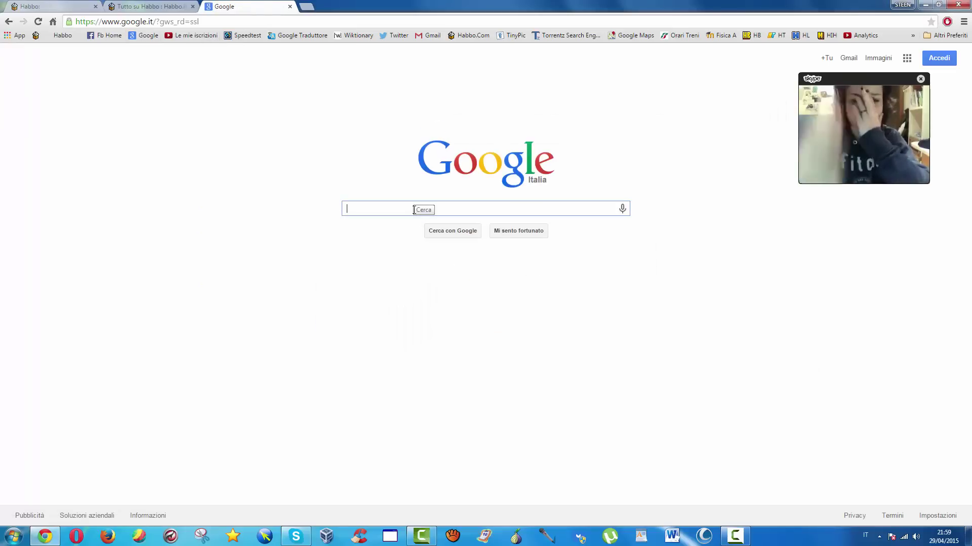
type("habbo help tool")
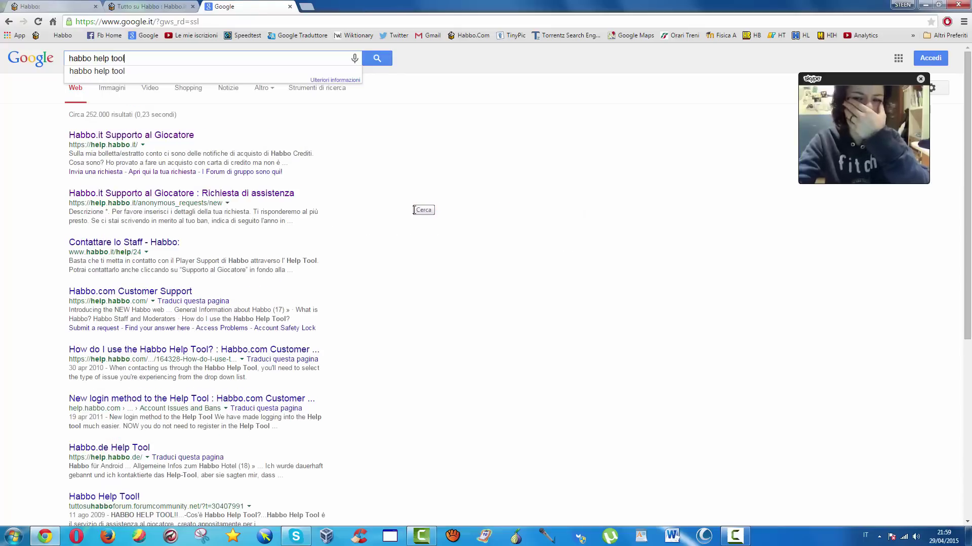
key("Return")
left_click(171, 136)
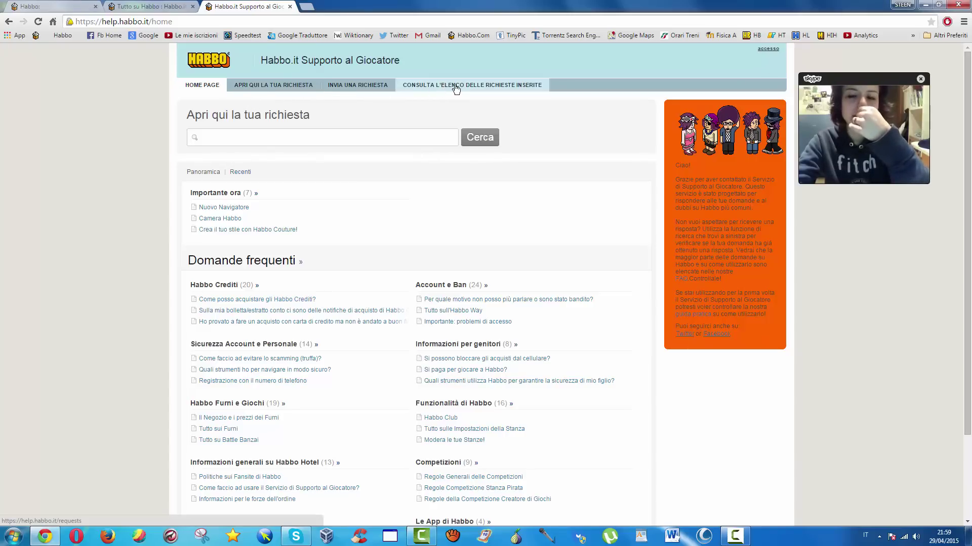
- View the list of submitted support requests and open the Invia una richiesta form
left_click(438, 87)
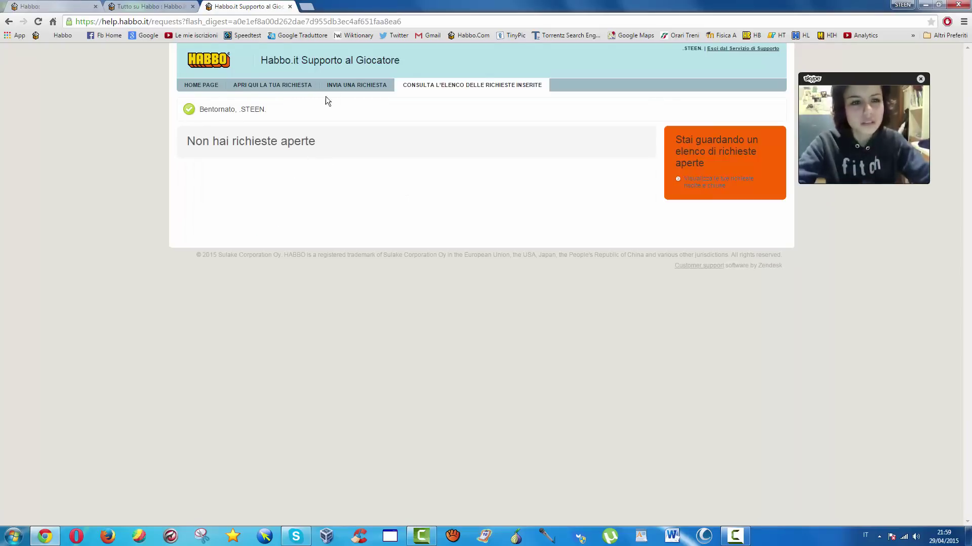
left_click(360, 87)
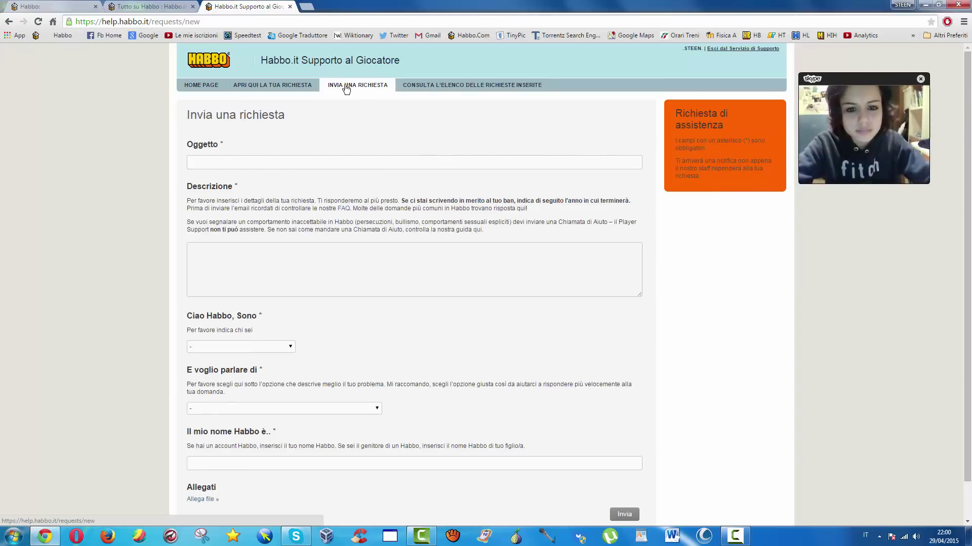
- Set the request's subject to "Richiesta di sban" and place the cursor in the description field
left_click(205, 158)
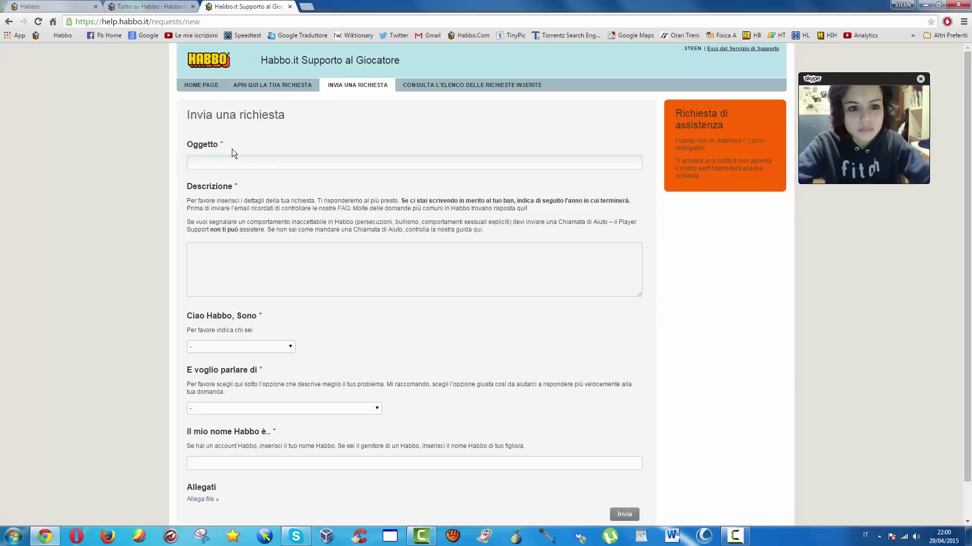
type("R")
key("BackSpace")
type("Richiesta di sban")
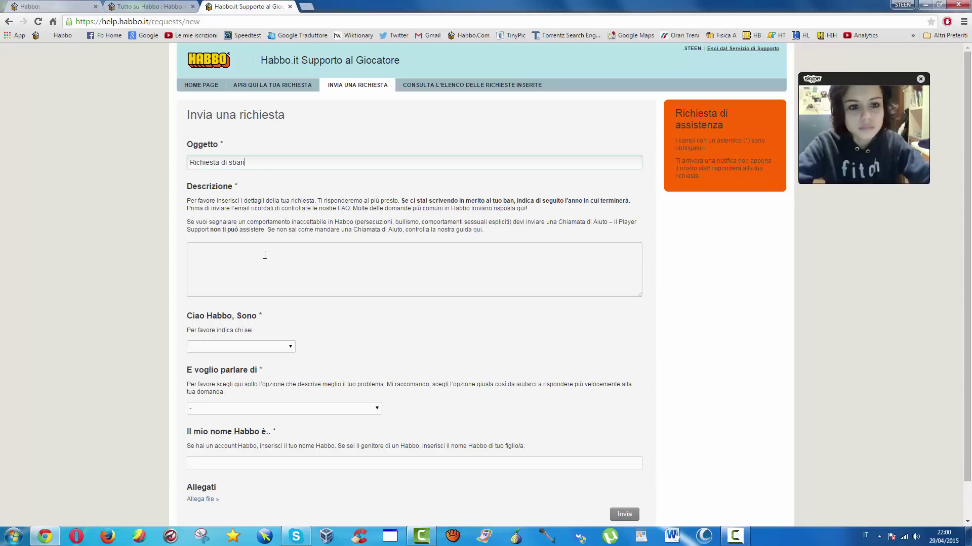
left_click(265, 257)
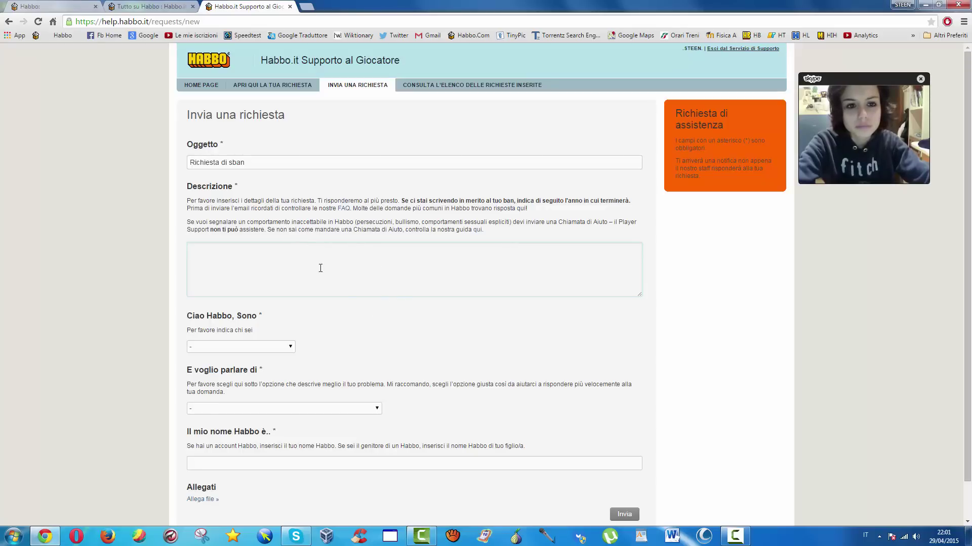
- Set the "Ciao Habbo, Sono" field to "proprietario di un account Habbo"
scroll(272, 336, "down", 1)
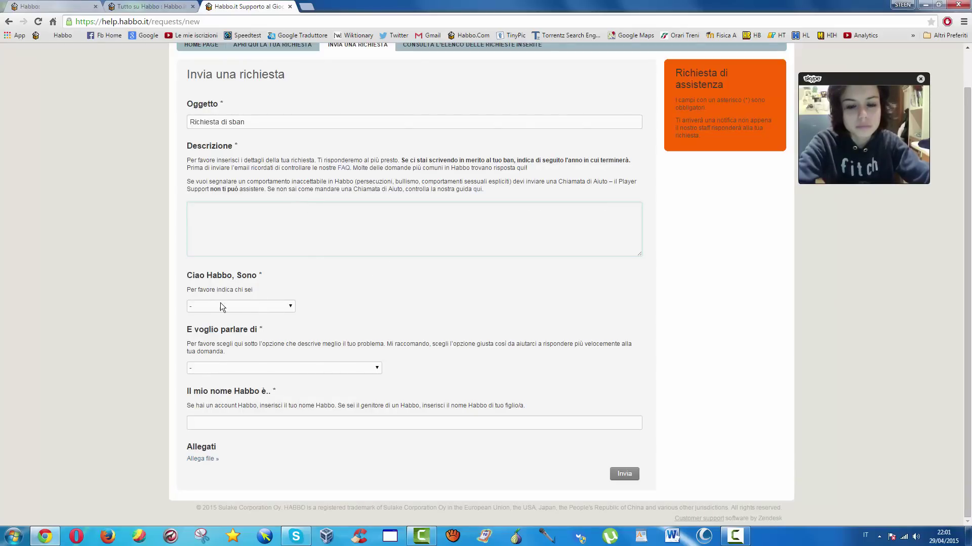
left_click(249, 306)
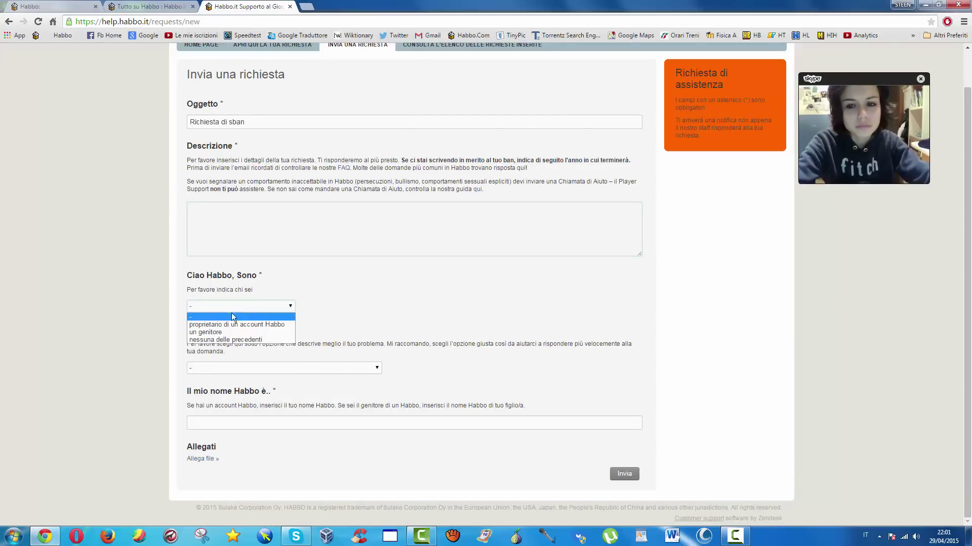
left_click(241, 340)
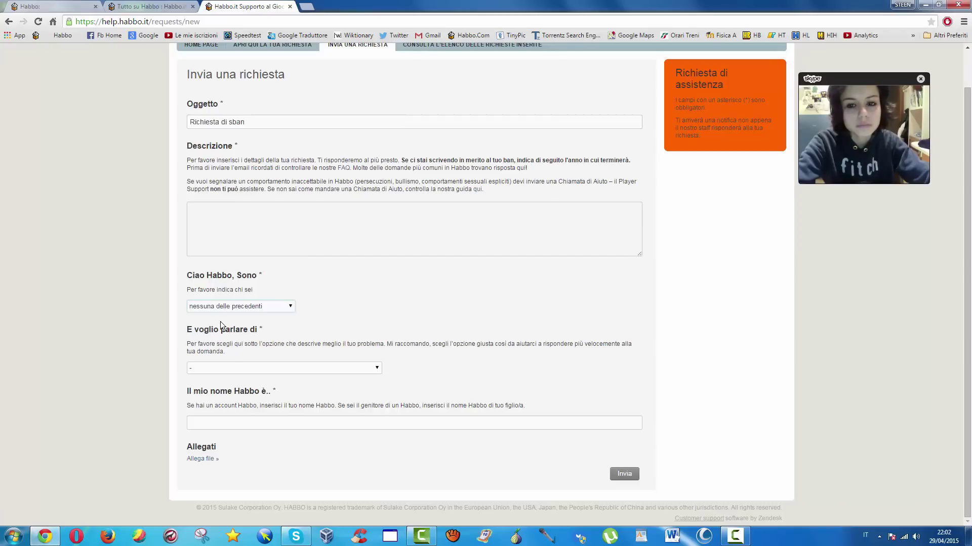
left_click(283, 307)
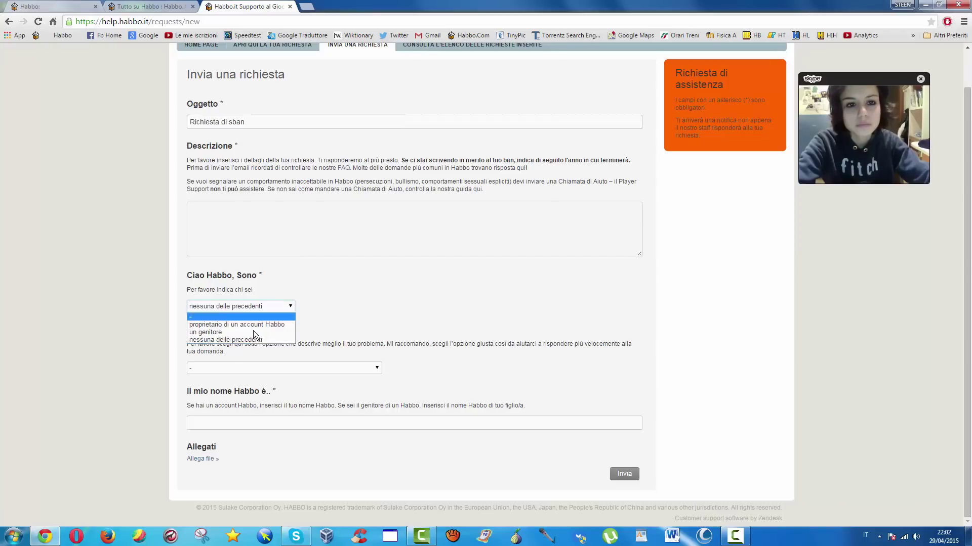
left_click(219, 325)
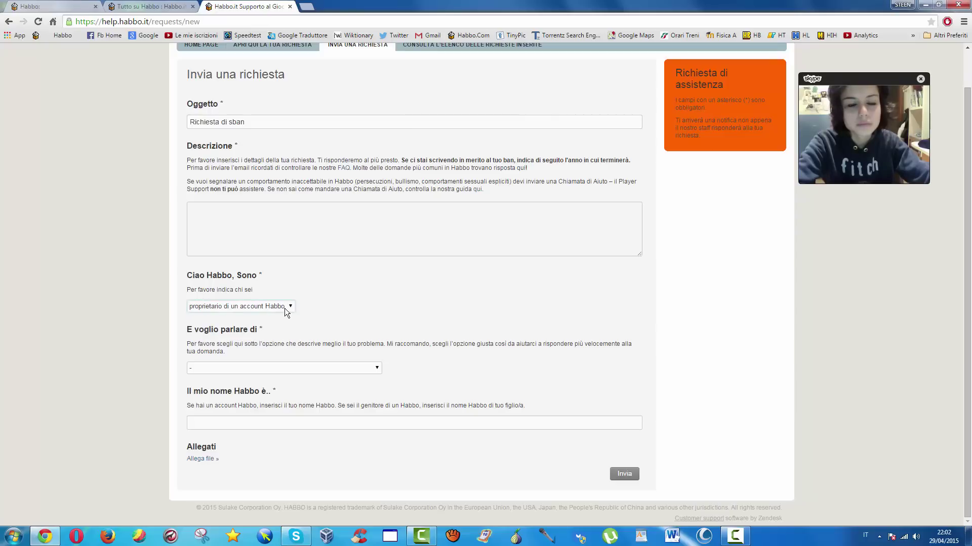
- Review the topic options under "E voglio parlare di" without choosing one, and place the cursor in the Habbo name field
left_click(306, 373)
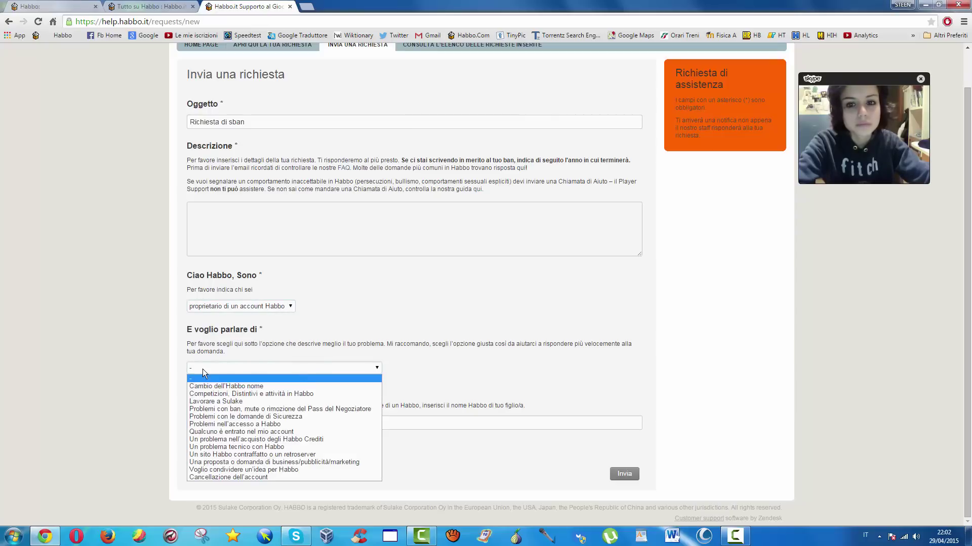
left_click(204, 374)
left_click(311, 367)
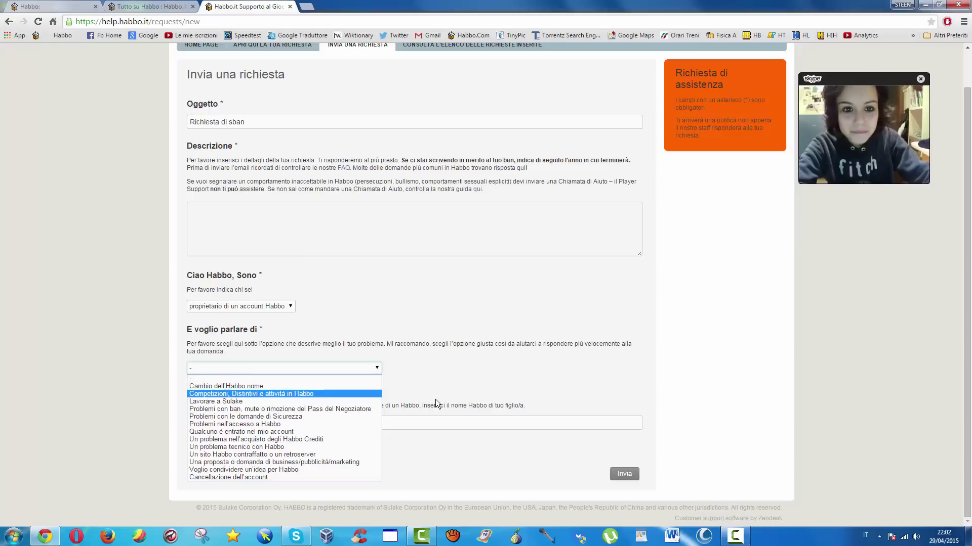
left_click(402, 375)
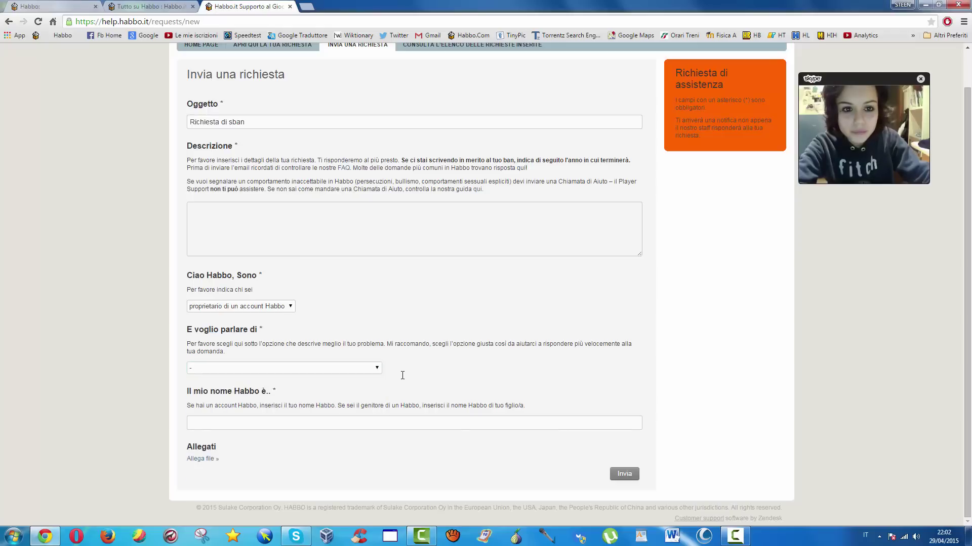
left_click(319, 426)
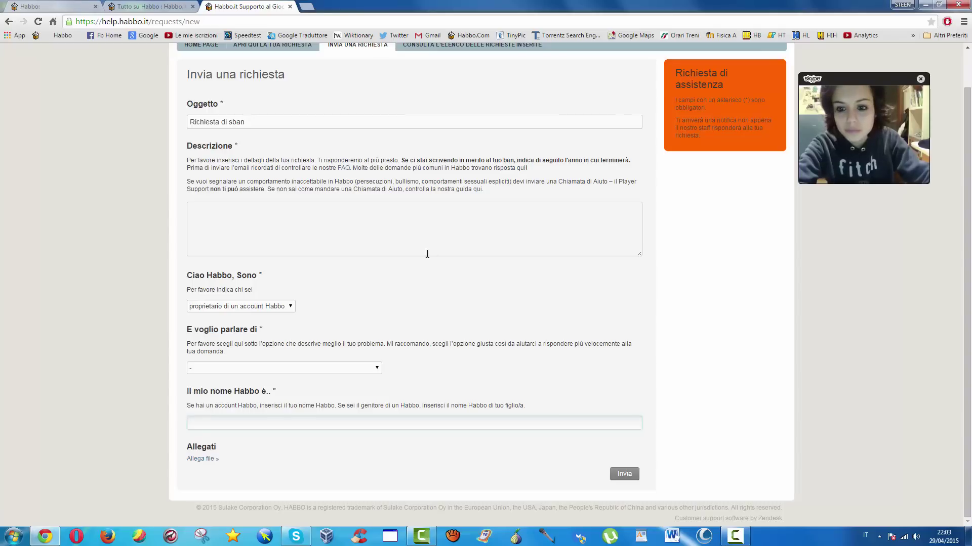
- Display the room's shareable link in its Info Stanza window in the hotel client, and return to the support request form
left_click(41, 6)
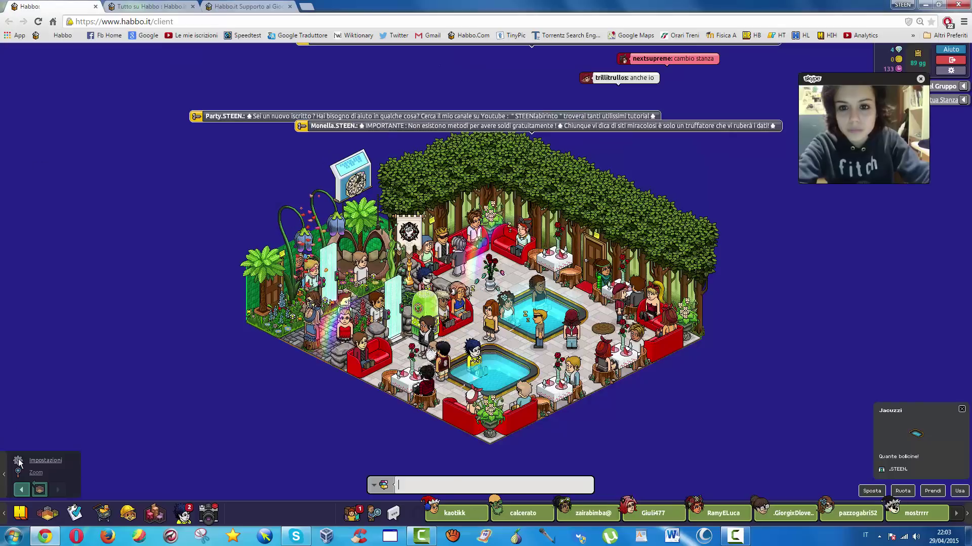
left_click(21, 462)
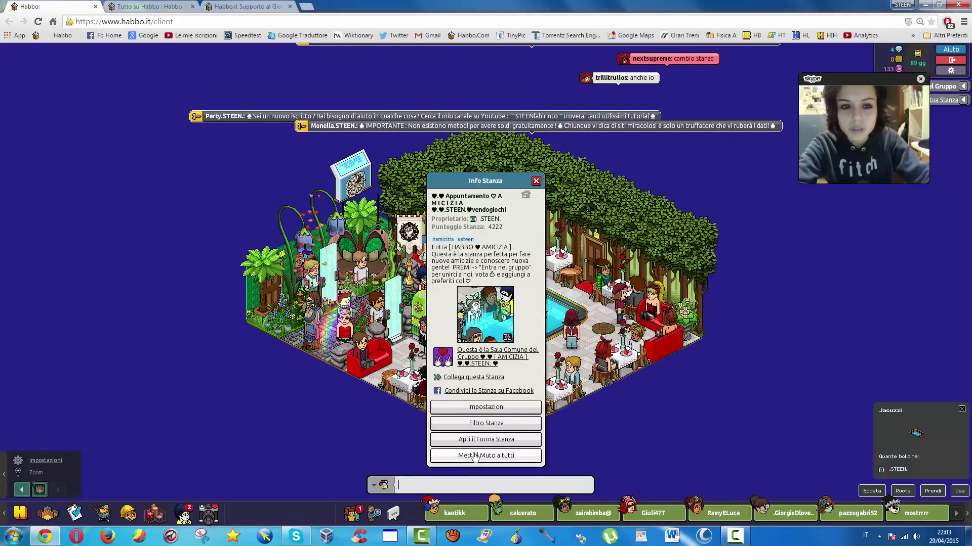
left_click(473, 377)
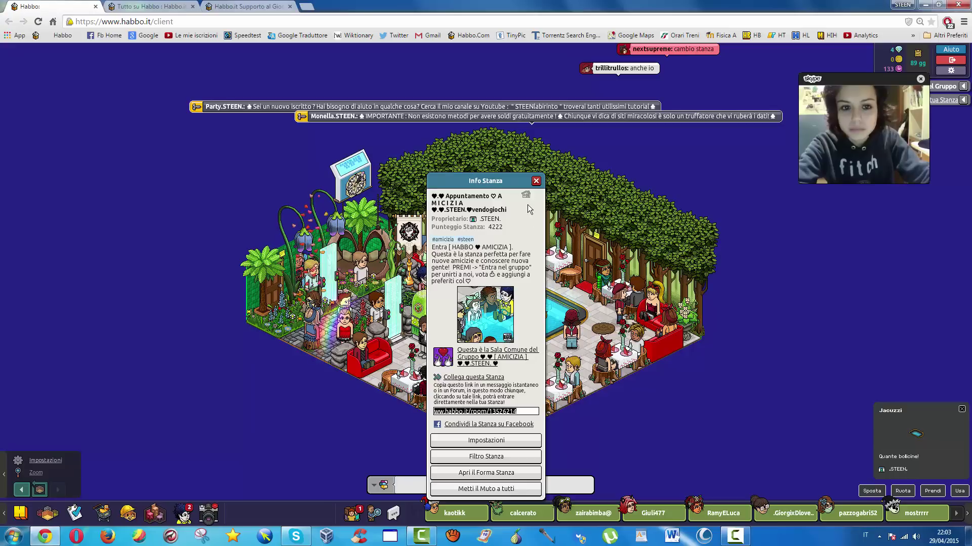
left_click(536, 180)
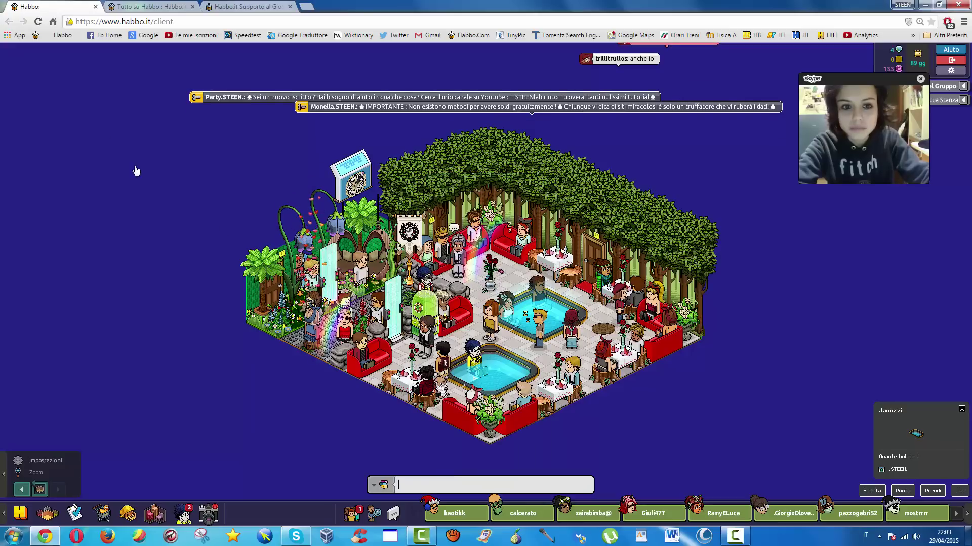
left_click(212, 7)
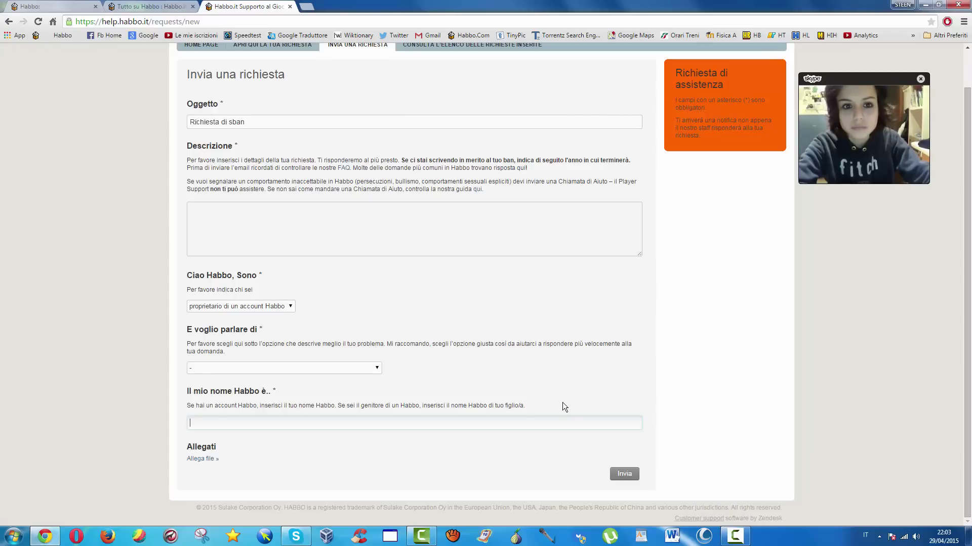
- Leave the request form and browse the Domande frequenti categories, including the Habbo Crediti questions
key("alt+Left")
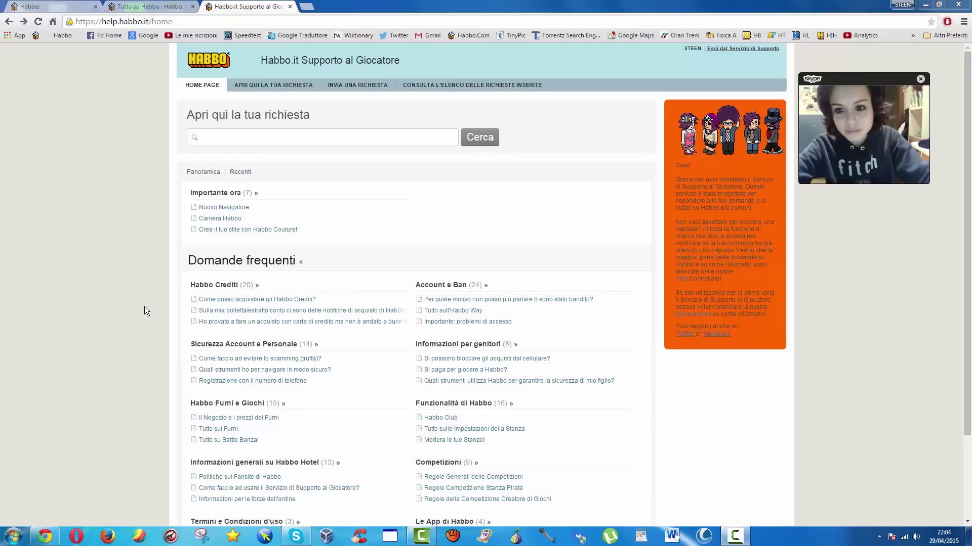
left_click(299, 263)
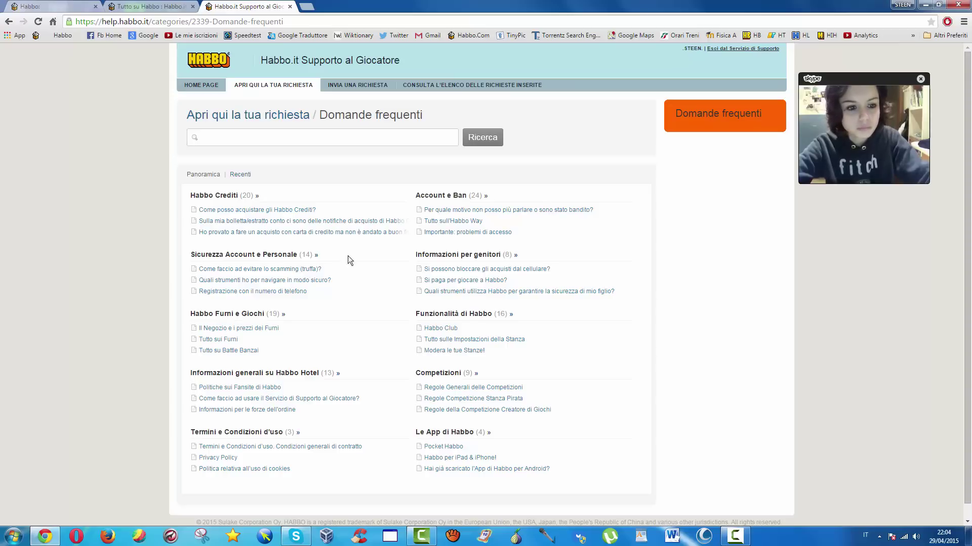
left_click(257, 196)
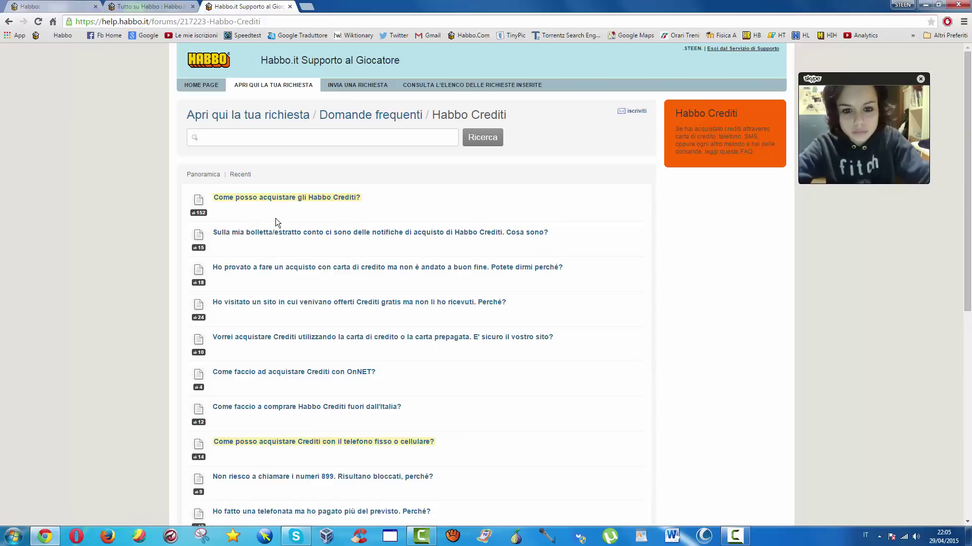
left_click(9, 22)
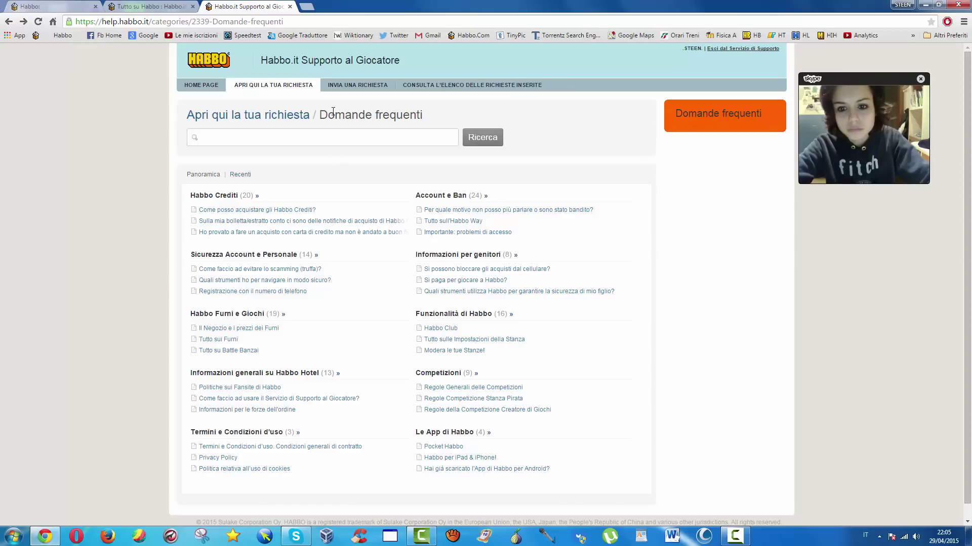
- Open a blank Invia una richiesta form again and review its fields and the signed-in account name
left_click(354, 85)
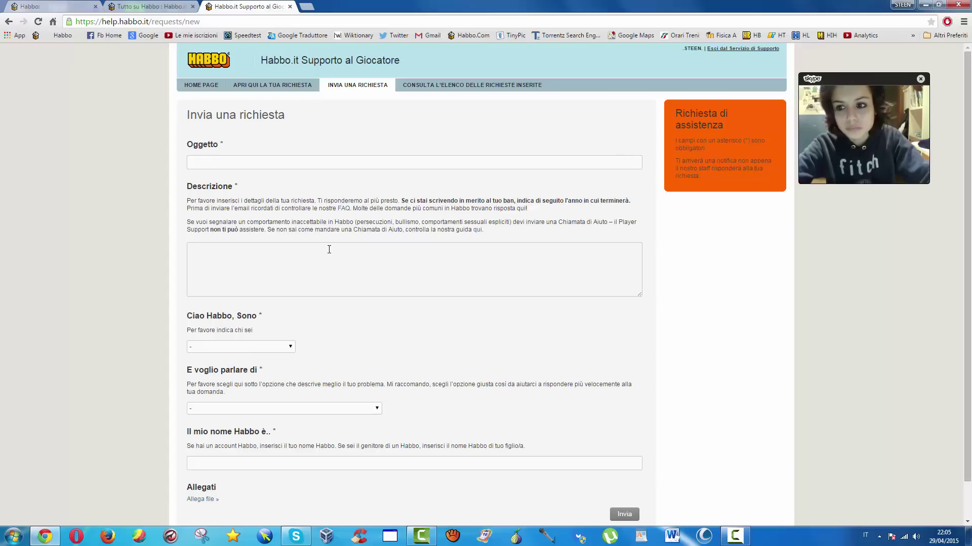
scroll(329, 250, "down", 2)
scroll(237, 257, "up", 2)
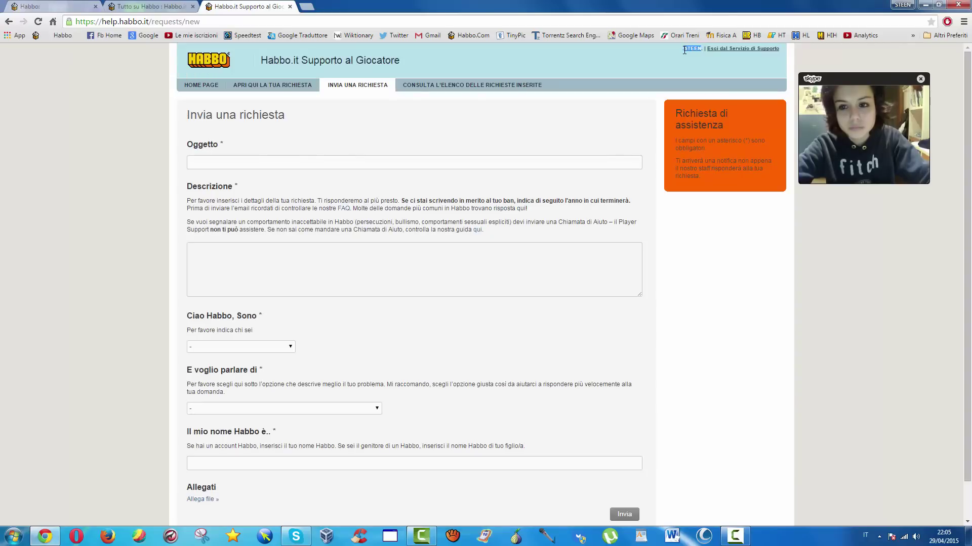
left_click_drag(679, 50, 685, 48)
left_click(585, 71)
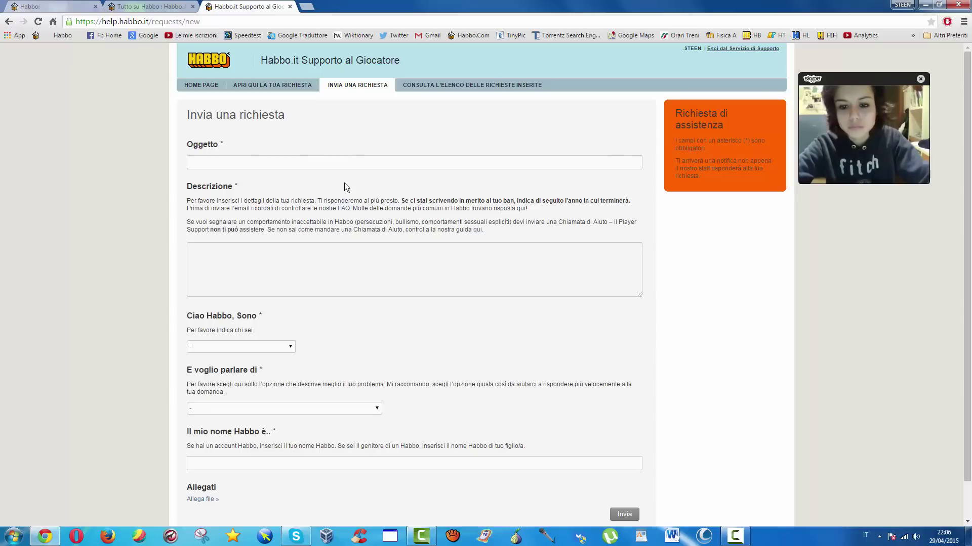
- Review the solved and closed requests in the list of submitted requests, and go to the Apri qui la tua richiesta page
left_click(349, 158)
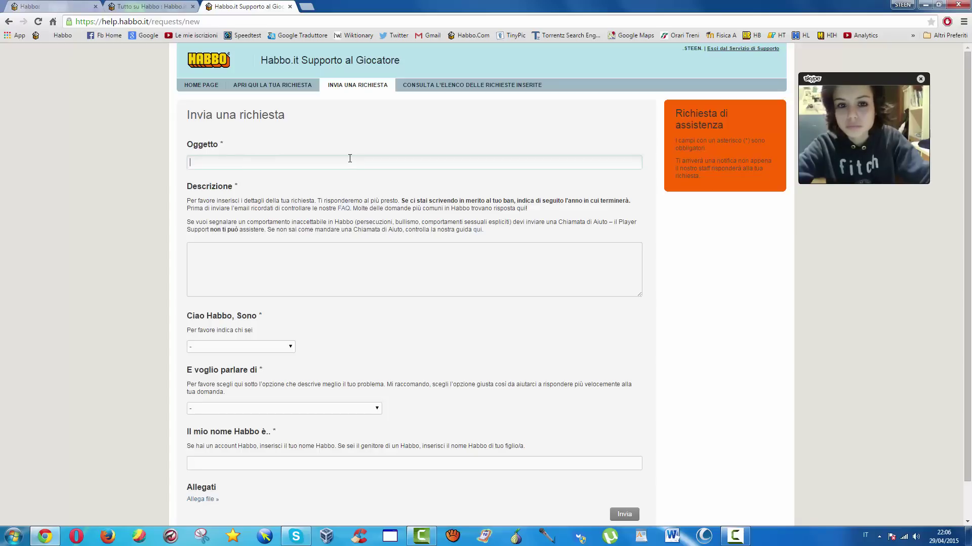
left_click(349, 158)
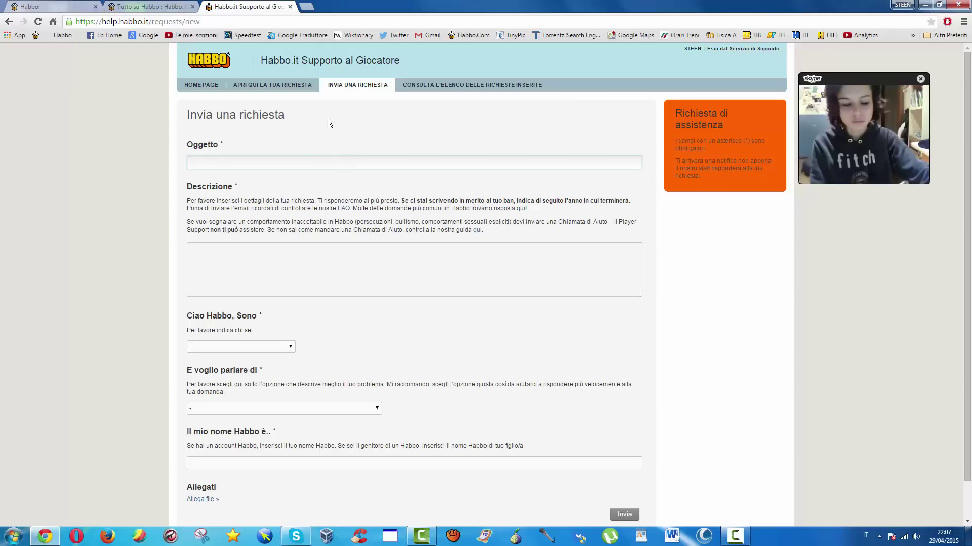
left_click(482, 86)
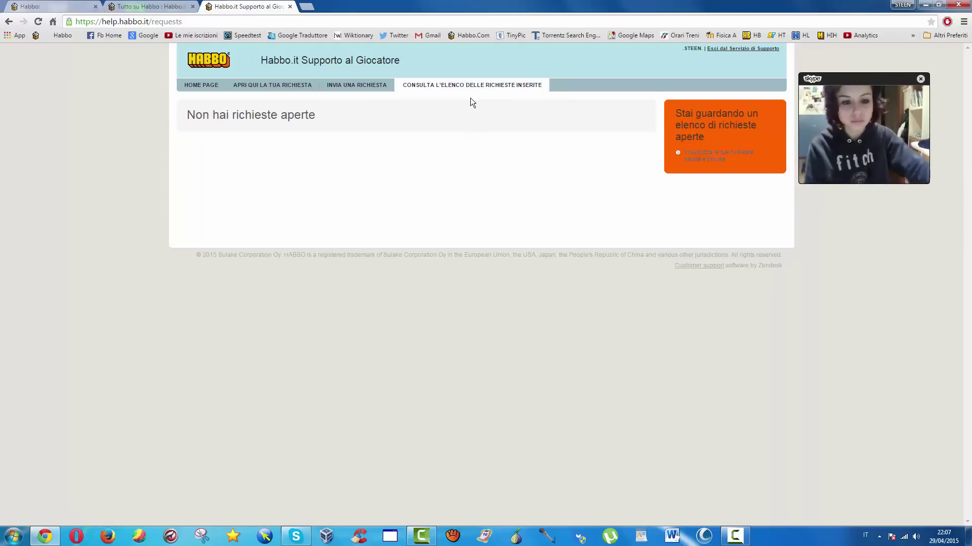
left_click(725, 157)
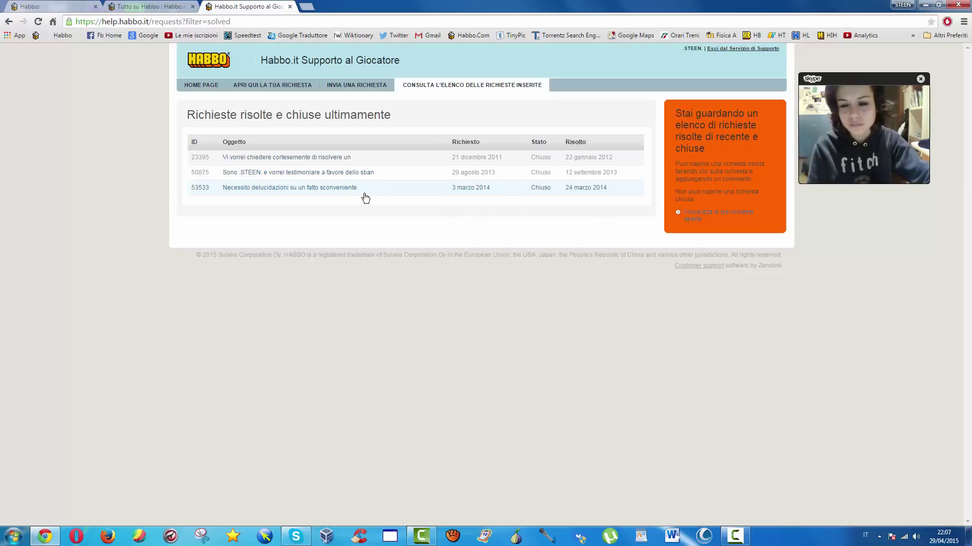
mouse_move(366, 195)
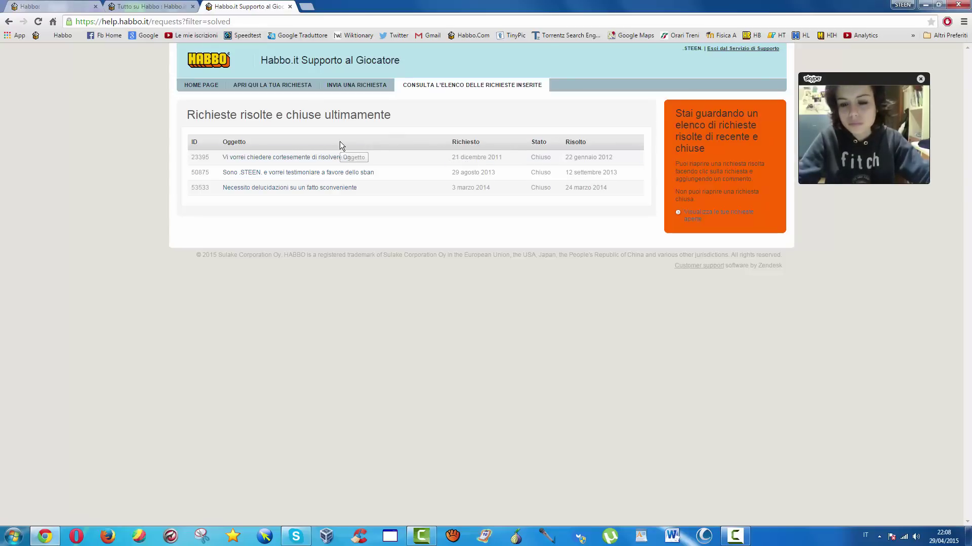
left_click(279, 86)
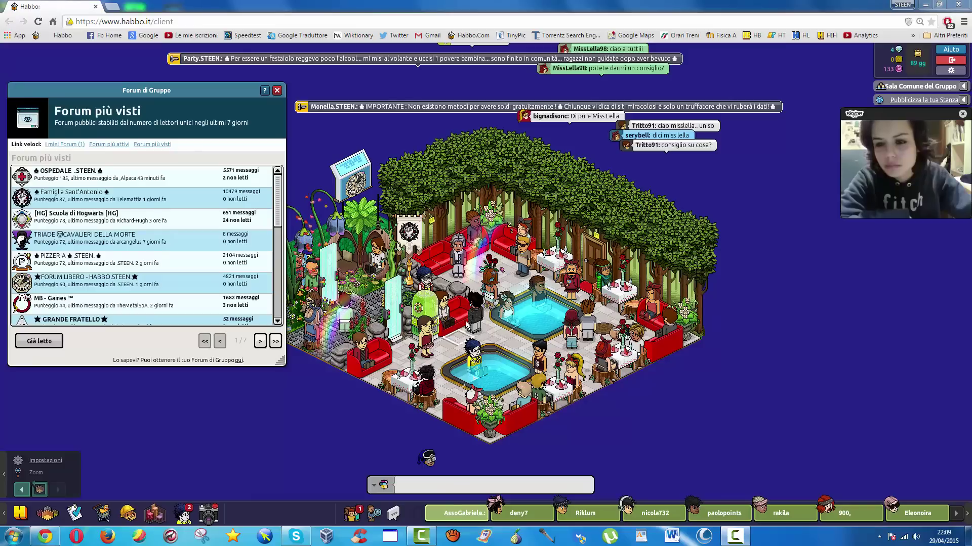
- Show the details of the room's forum furni in the hotel client, and list the Forum più attivi in the Forum di Gruppo window
left_click_drag(613, 429, 642, 427)
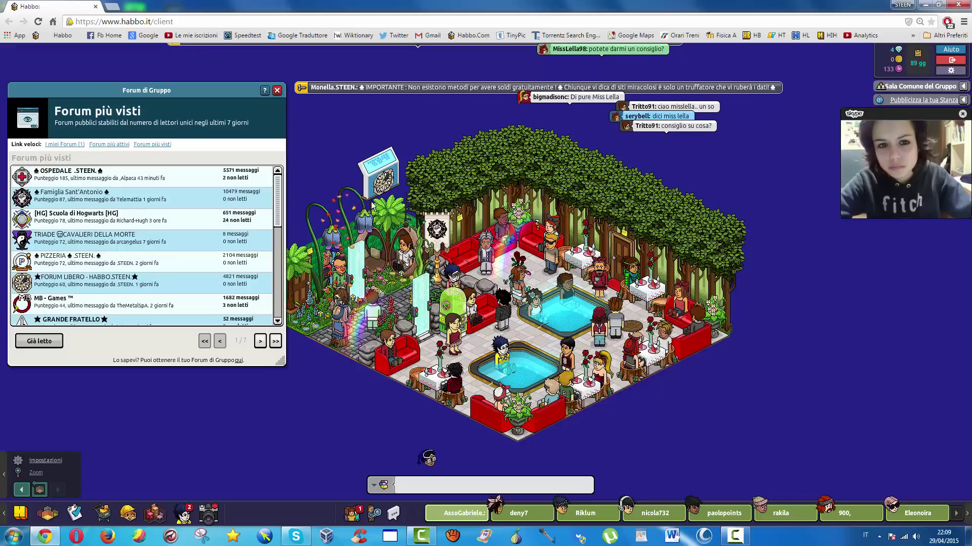
left_click(385, 178)
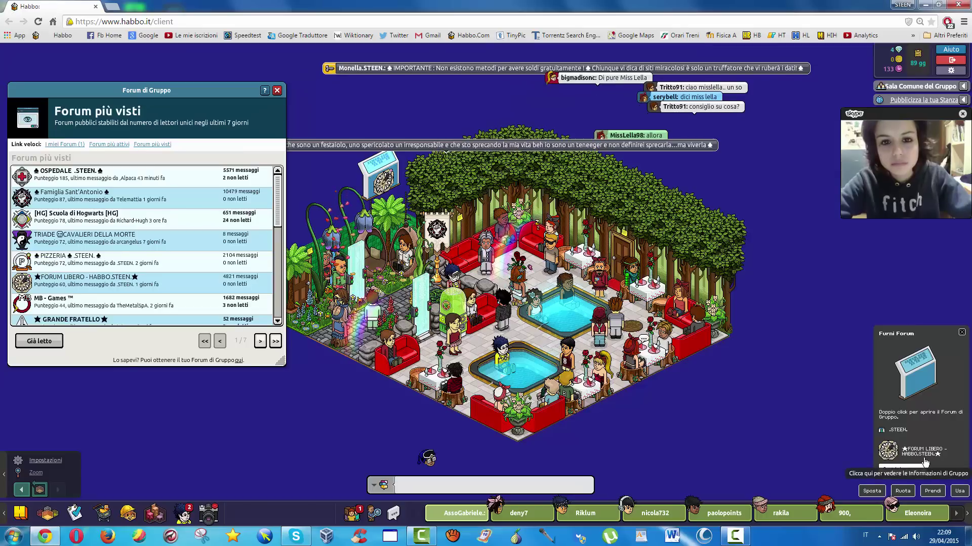
left_click(107, 145)
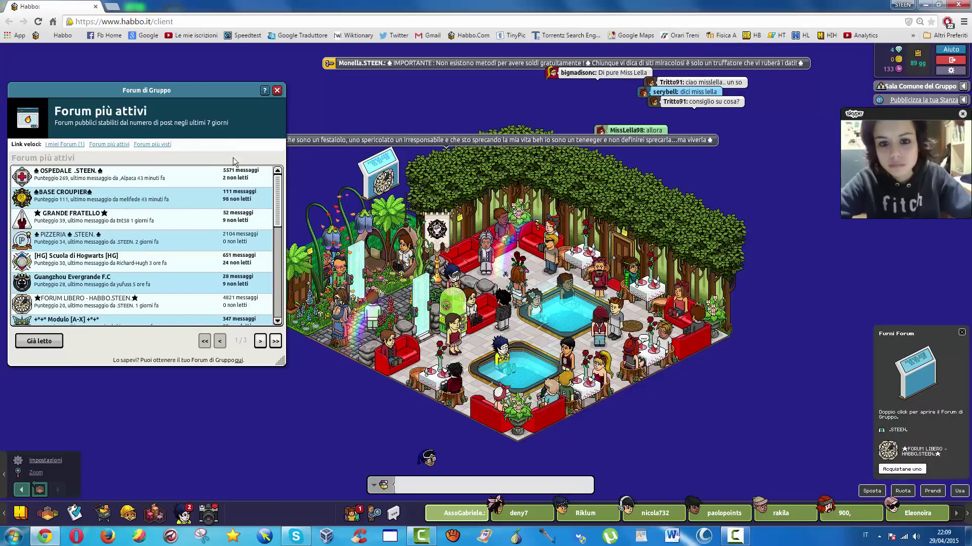